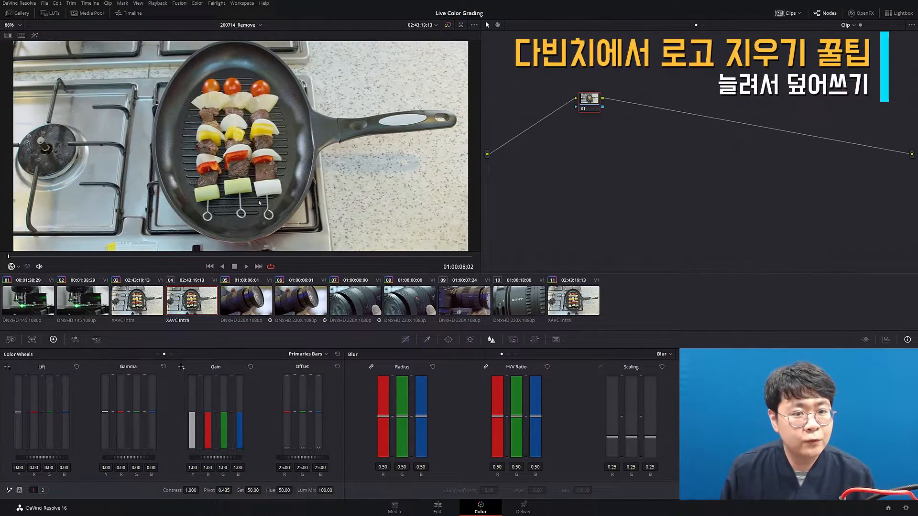
# Move the first node closer to the source input and add two serial nodes after it.
pyautogui.scroll(4, 329, 111)
pyautogui.moveTo(274, 145); pyautogui.dragTo(330, 218)
pyautogui.scroll(2, 292, 171)
pyautogui.moveTo(292, 172); pyautogui.dragTo(295, 176)
pyautogui.scroll(-1, 295, 177)
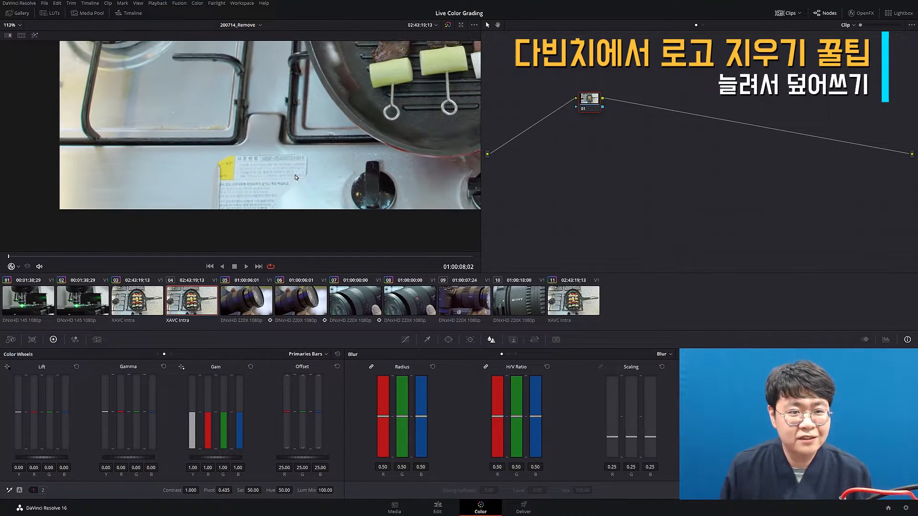
pyautogui.moveTo(590, 99); pyautogui.dragTo(530, 101)
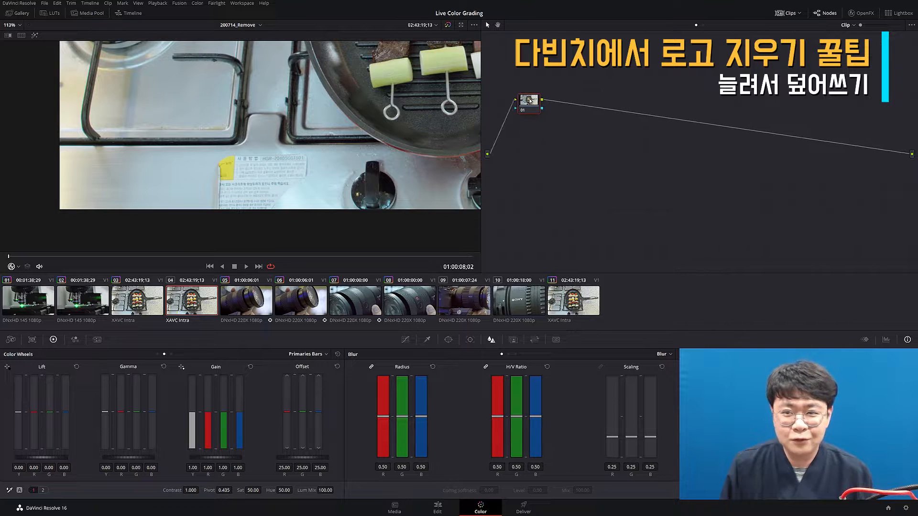
pyautogui.hotkey('alt', 's')
pyautogui.hotkey('alt', 's')
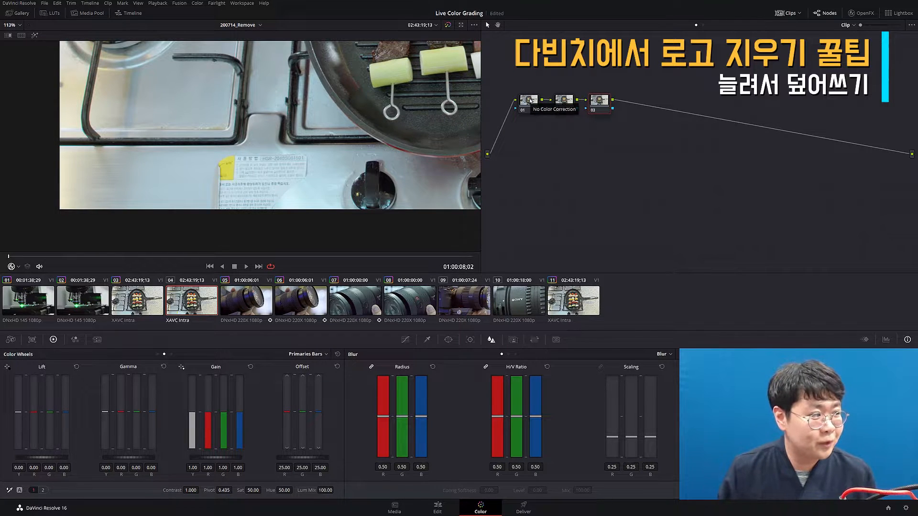
# Add a rectangular power window to the second node and shrink it to a size of about 17 around the stove's instruction label.
pyautogui.click(564, 110)
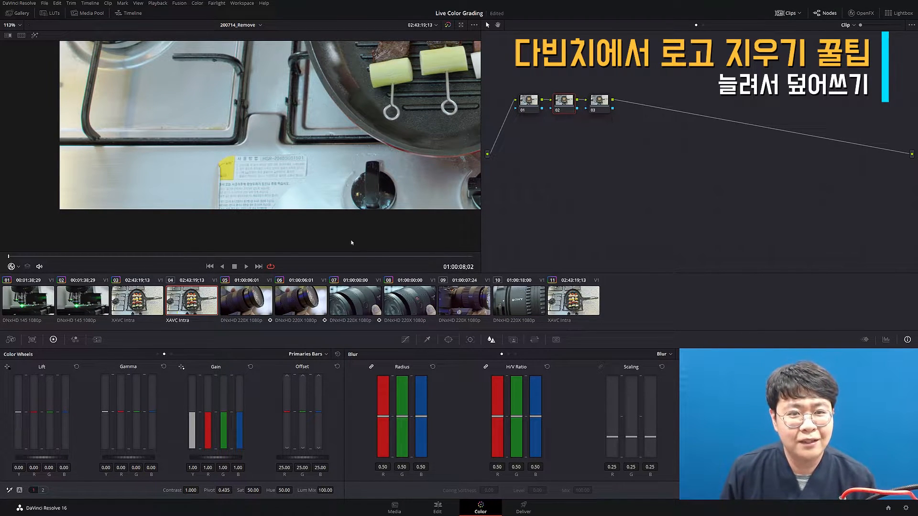
pyautogui.click(448, 340)
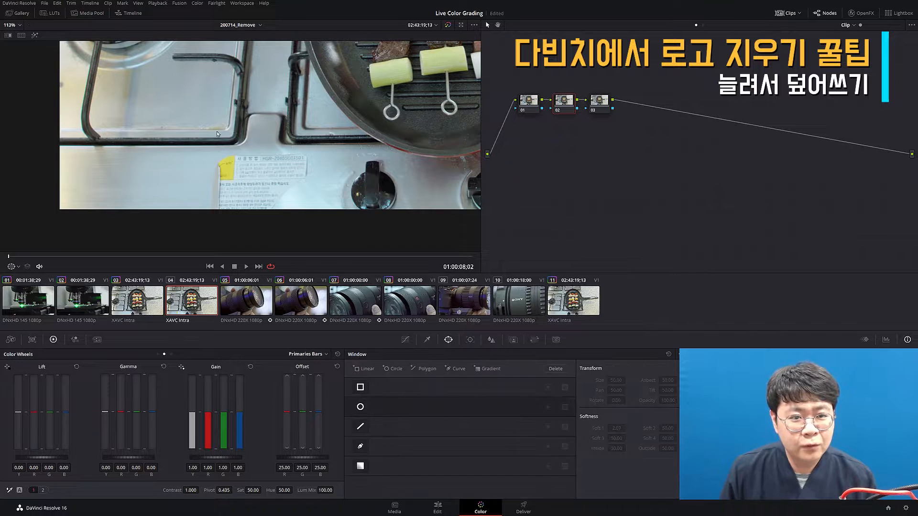
pyautogui.click(360, 387)
pyautogui.scroll(-2, 229, 190)
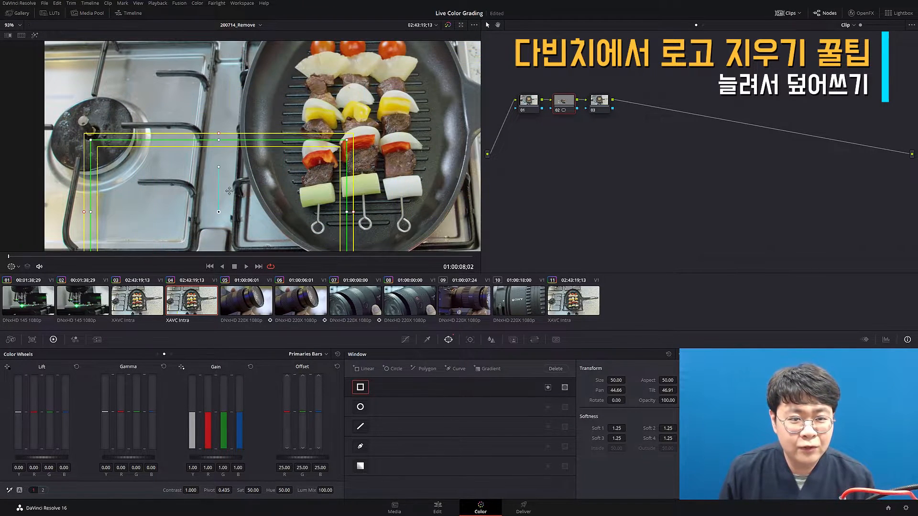
pyautogui.moveTo(229, 191); pyautogui.dragTo(277, 77)
pyautogui.moveTo(286, 127); pyautogui.dragTo(275, 202)
pyautogui.moveTo(616, 381); pyautogui.dragTo(574, 380)
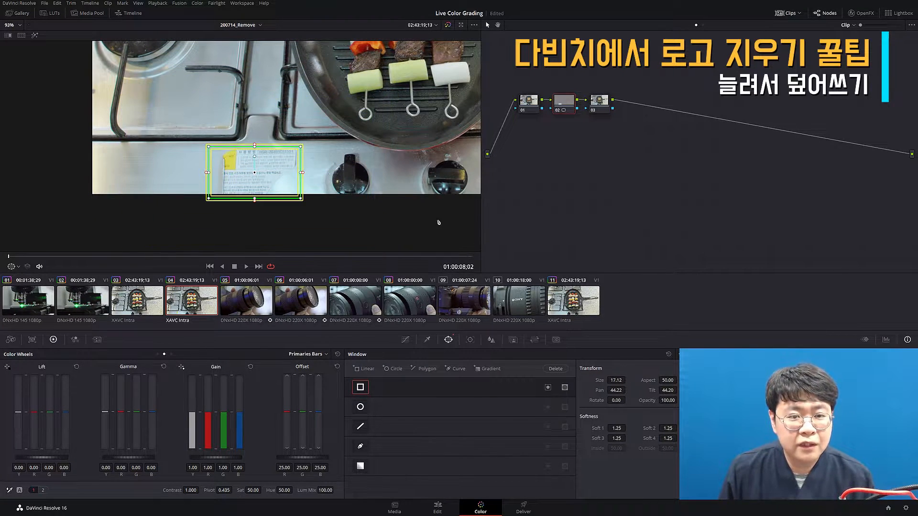
# Fit the rectangular window closer to the label with a size of about 15.4 and an aspect of 45.50.
pyautogui.scroll(6, 304, 173)
pyautogui.moveTo(272, 208); pyautogui.dragTo(277, 205)
pyautogui.moveTo(668, 381); pyautogui.dragTo(618, 380)
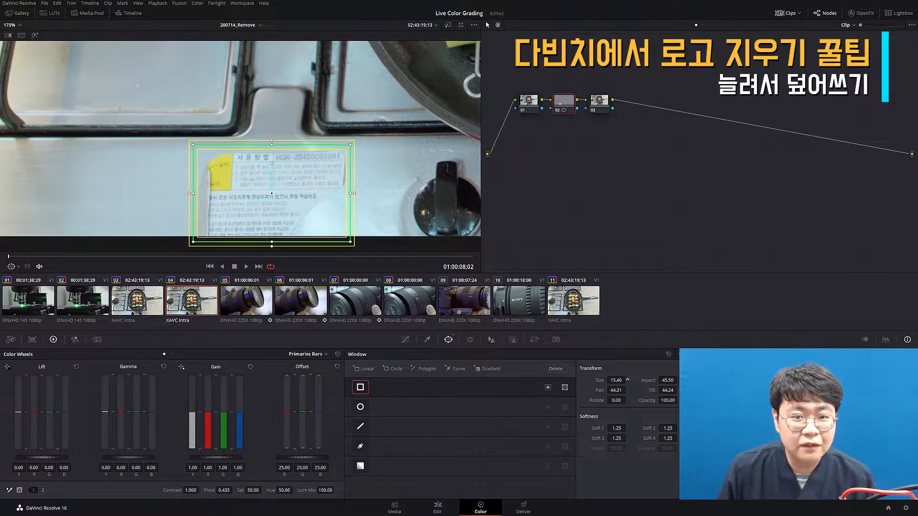
pyautogui.moveTo(258, 187); pyautogui.dragTo(287, 190)
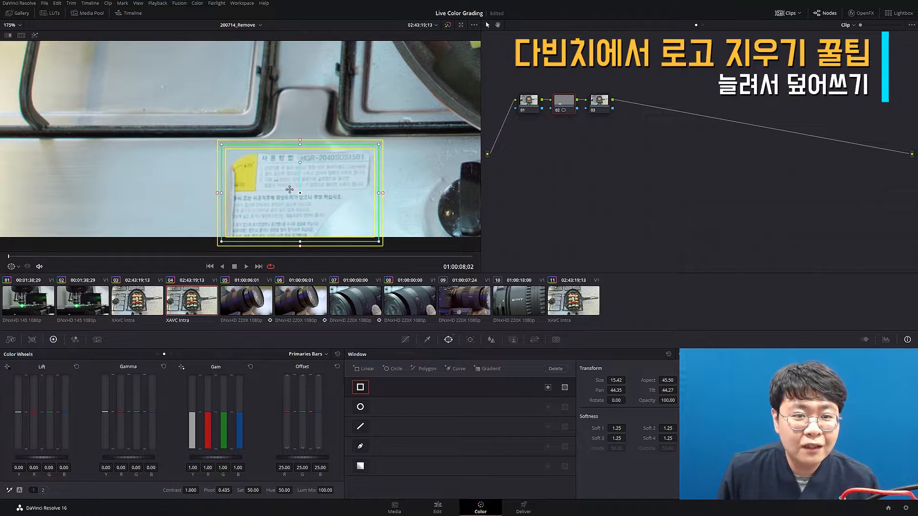
# Check the window near the clip's end and set its pan to 41.05 to place it on the clean metal beside the label.
pyautogui.hotkey('shift', 'z')
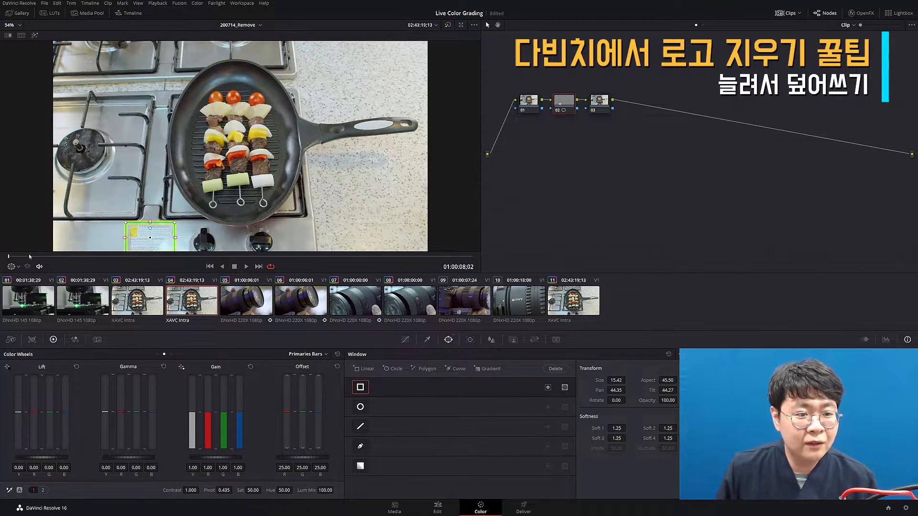
pyautogui.moveTo(8, 257); pyautogui.dragTo(435, 257)
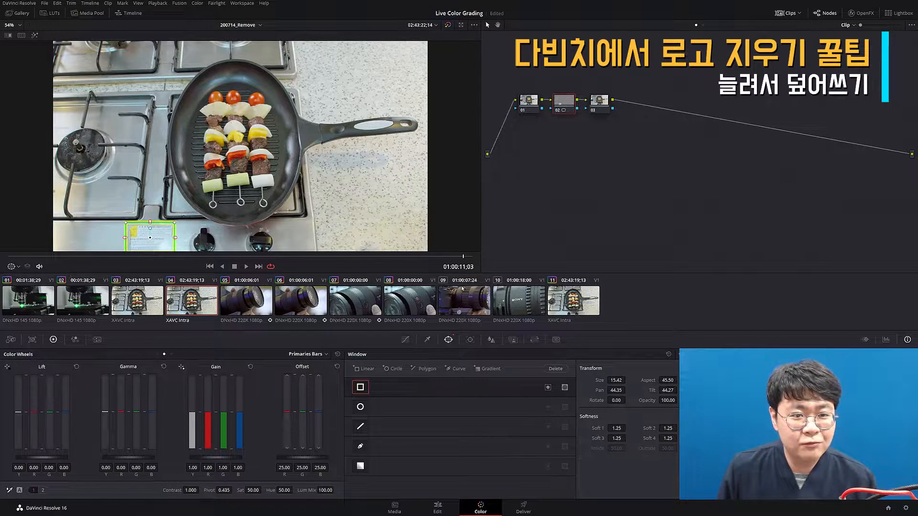
pyautogui.scroll(3, 213, 170)
pyautogui.moveTo(213, 170); pyautogui.dragTo(348, 62)
pyautogui.scroll(3, 348, 62)
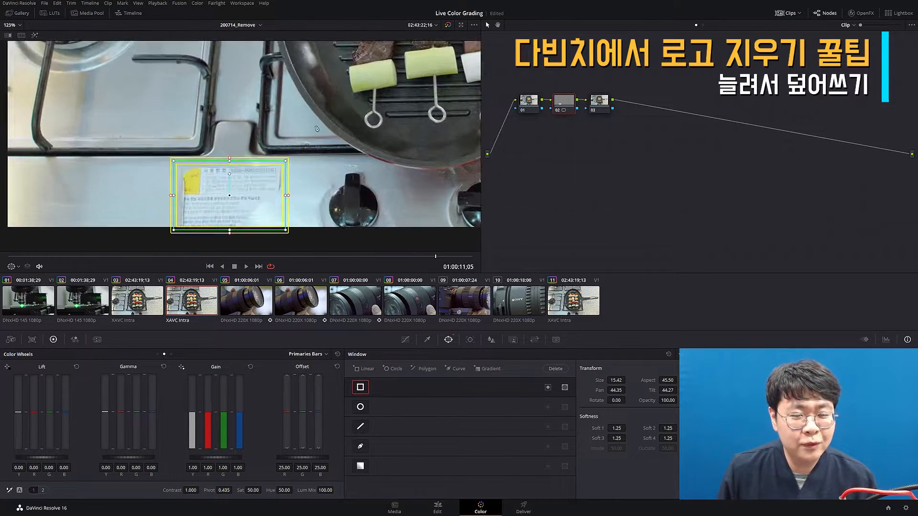
pyautogui.moveTo(248, 180); pyautogui.dragTo(310, 138)
pyautogui.moveTo(613, 390)
pyautogui.mouseDown()
pyautogui.moveTo(581, 390)
pyautogui.moveTo(627, 390)
pyautogui.moveTo(613, 390)
pyautogui.mouseUp()
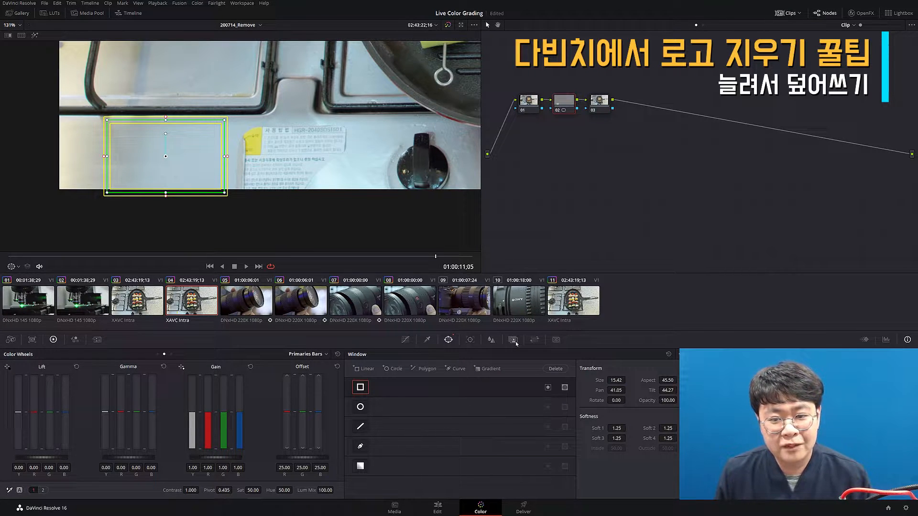
# Try covering the label by setting the second node's sizing pan to 268, and reset the pan and the primary corrections.
pyautogui.click(534, 339)
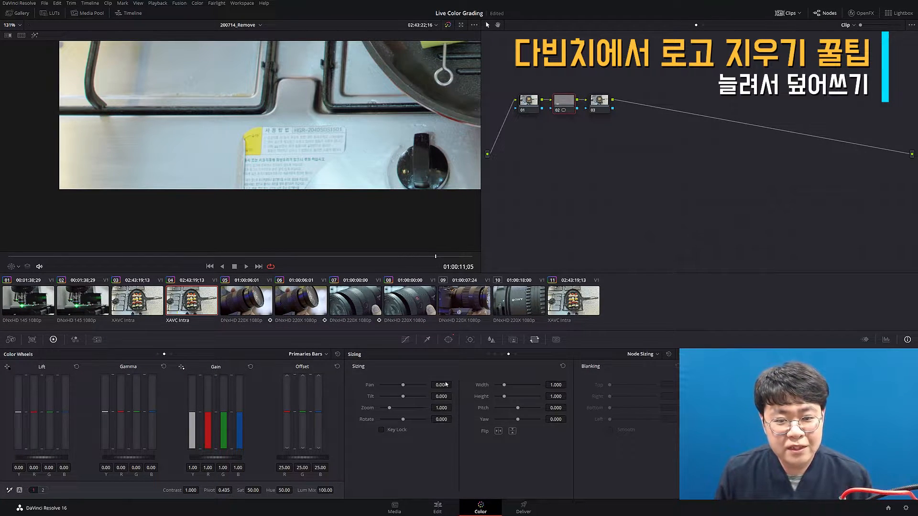
pyautogui.moveTo(441, 384); pyautogui.dragTo(453, 383)
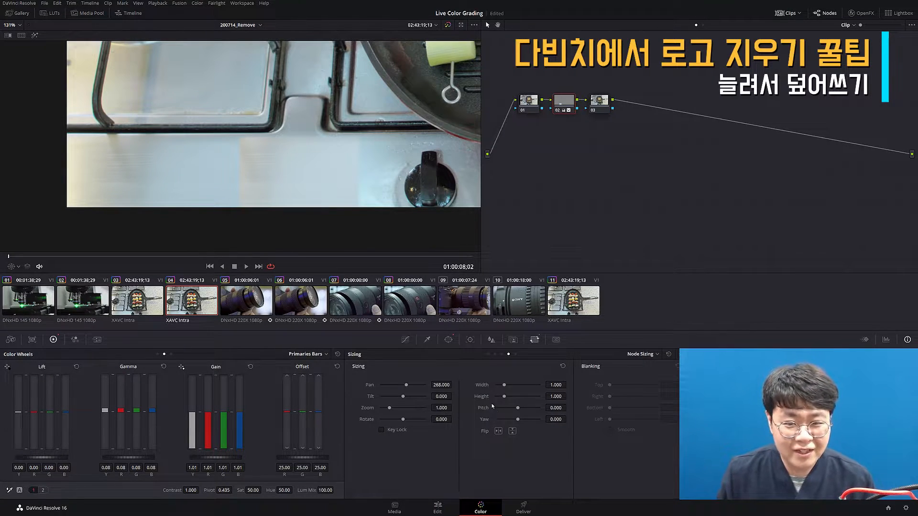
pyautogui.hotkey('ctrl', 'd')
pyautogui.hotkey('ctrl', 'd')
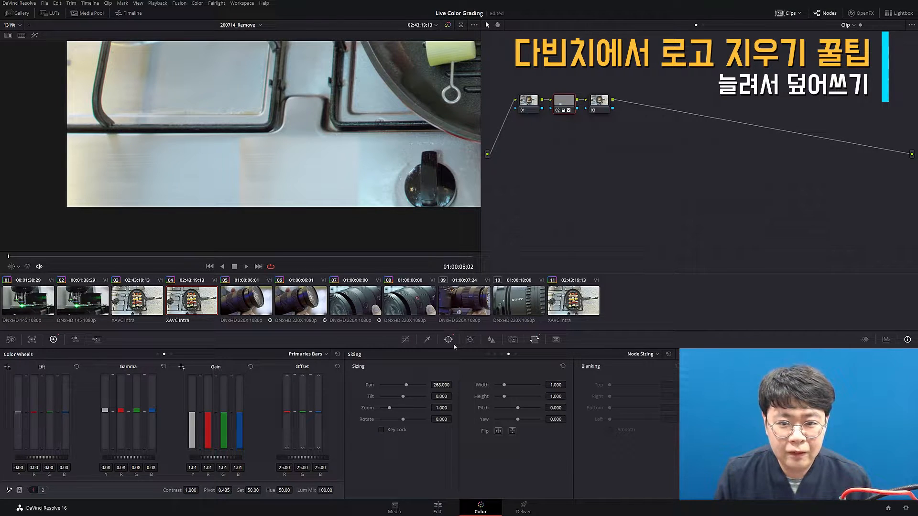
pyautogui.doubleClick(377, 386)
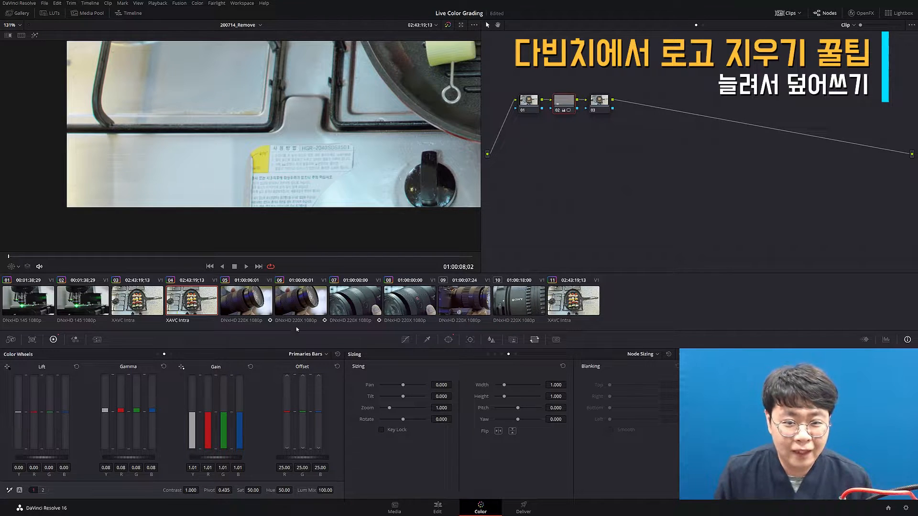
pyautogui.click(337, 354)
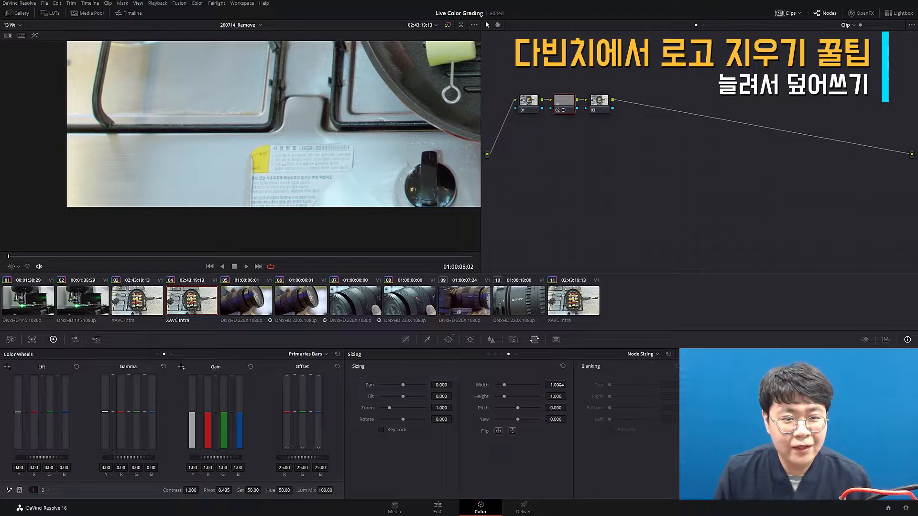
# Stretch the second node's sizing to a width of about 2.04 and a pan of 902 to cover the label with clean metal.
pyautogui.moveTo(557, 384); pyautogui.dragTo(568, 384)
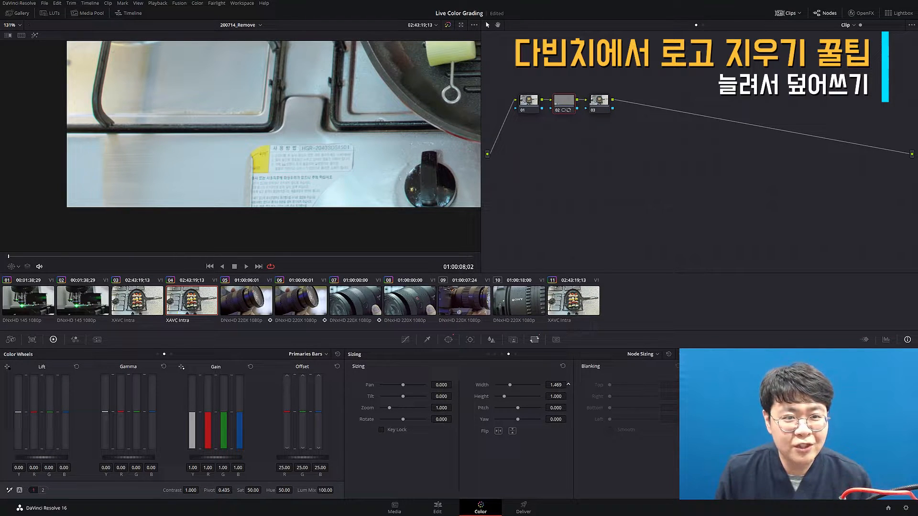
pyautogui.moveTo(442, 386); pyautogui.dragTo(531, 385)
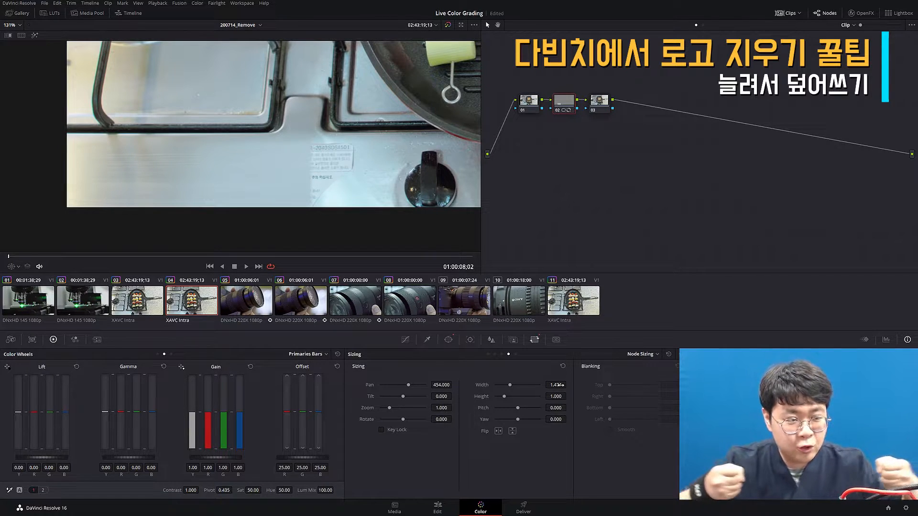
pyautogui.moveTo(559, 385); pyautogui.dragTo(579, 384)
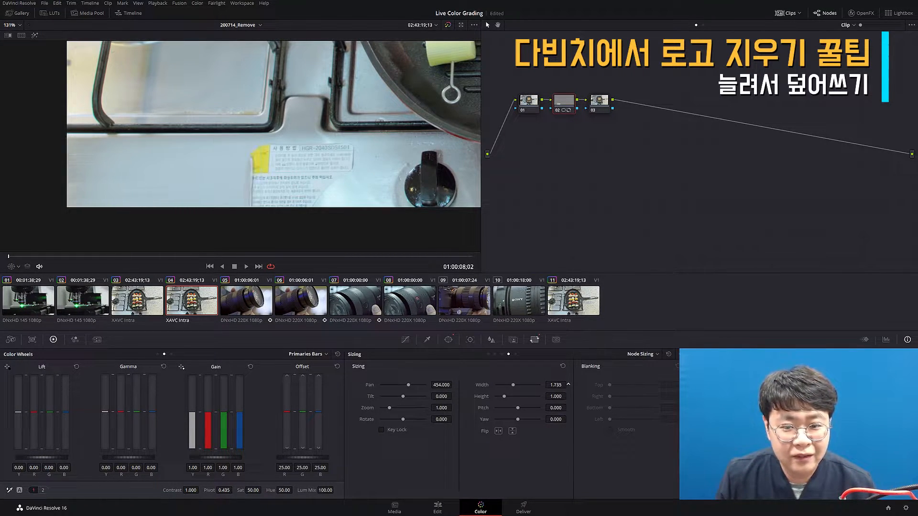
pyautogui.moveTo(442, 385); pyautogui.dragTo(450, 384)
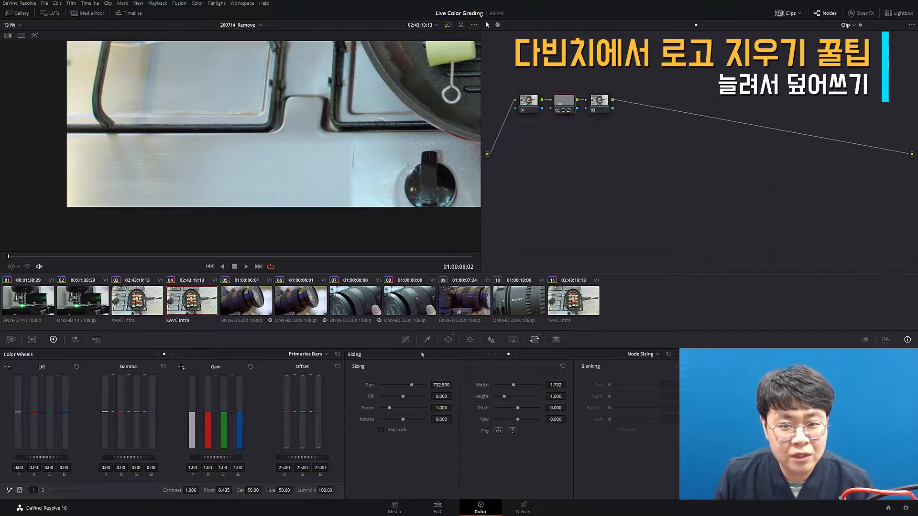
pyautogui.moveTo(568, 384); pyautogui.dragTo(571, 385)
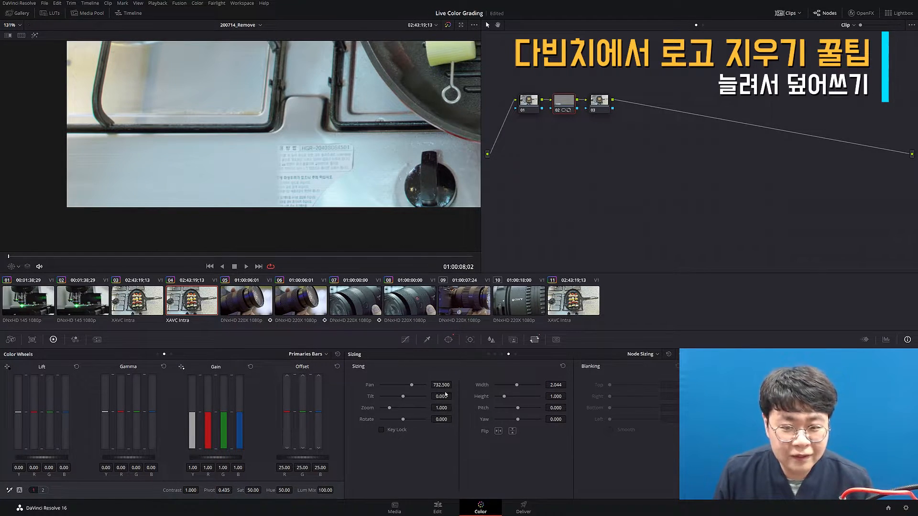
pyautogui.moveTo(437, 384); pyautogui.dragTo(476, 384)
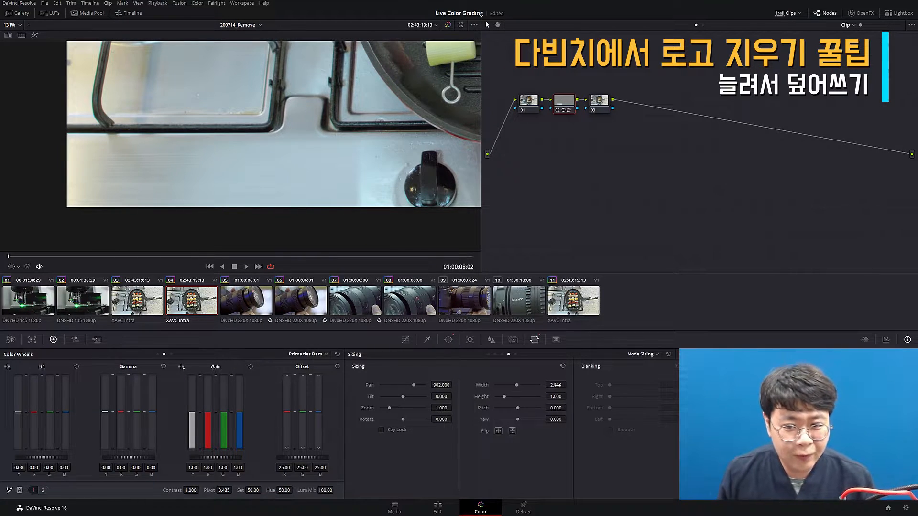
pyautogui.moveTo(557, 384); pyautogui.dragTo(556, 384)
# Soften one edge of the second node's window by setting Soft 3 to about 4.77, and open the custom curves.
pyautogui.click(449, 339)
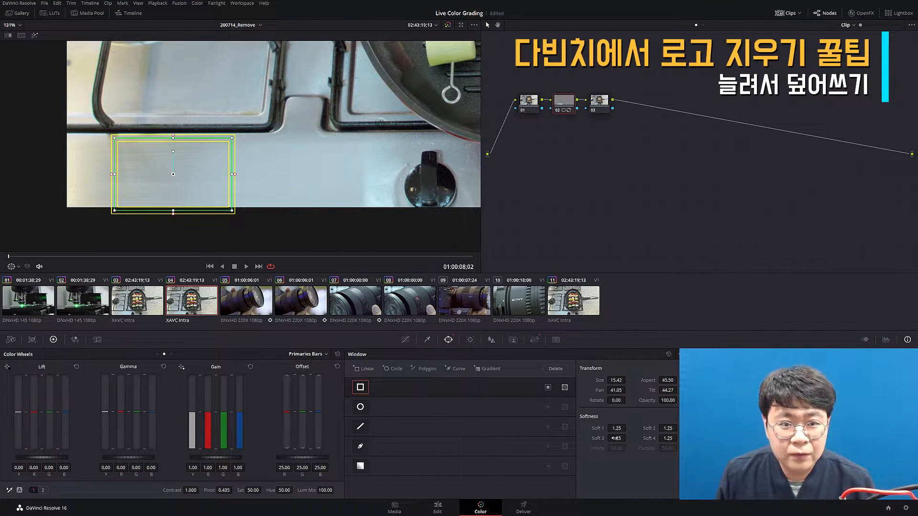
pyautogui.moveTo(616, 438); pyautogui.dragTo(627, 438)
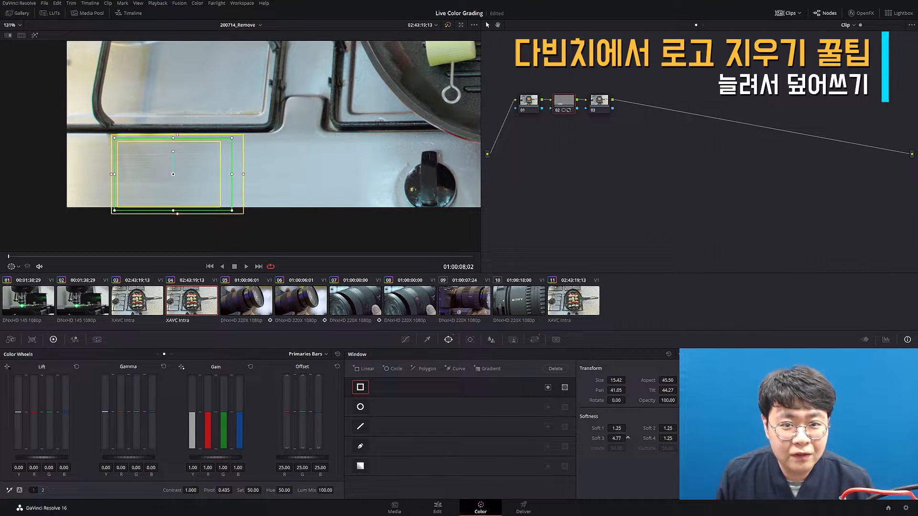
pyautogui.click(405, 339)
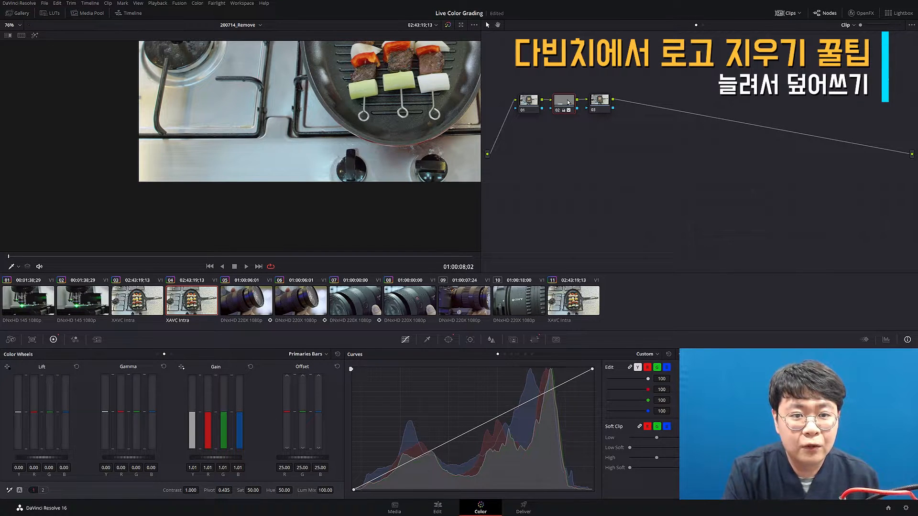
# Add a rectangular power window to the third node and place it over the patched lower edge of the stove.
pyautogui.click(599, 100)
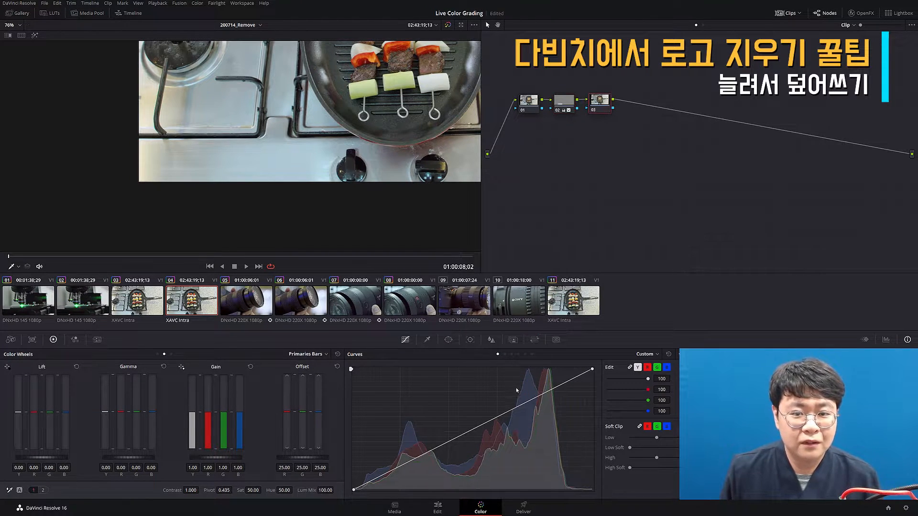
pyautogui.click(448, 339)
pyautogui.click(360, 388)
pyautogui.scroll(-4, 396, 50)
pyautogui.moveTo(399, 51); pyautogui.dragTo(267, 170)
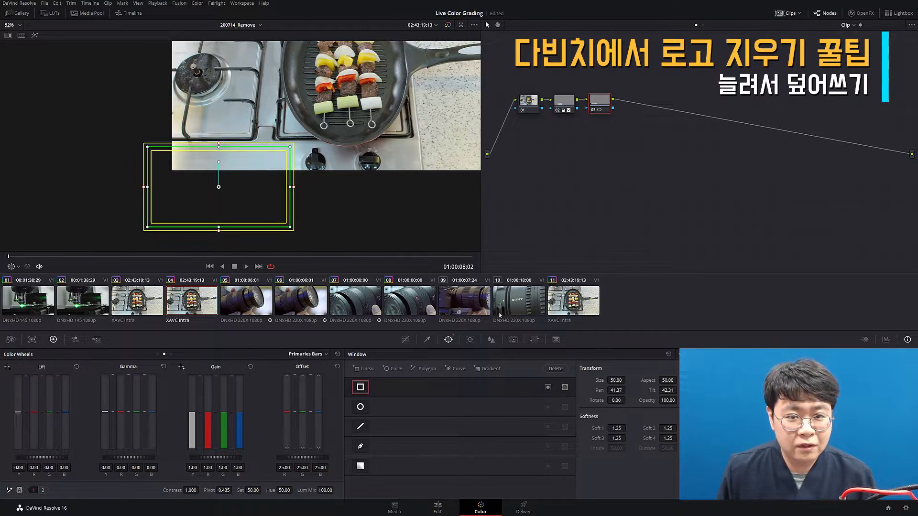
# Blur the third node's windowed area with a radius of 0.56.
pyautogui.click(406, 339)
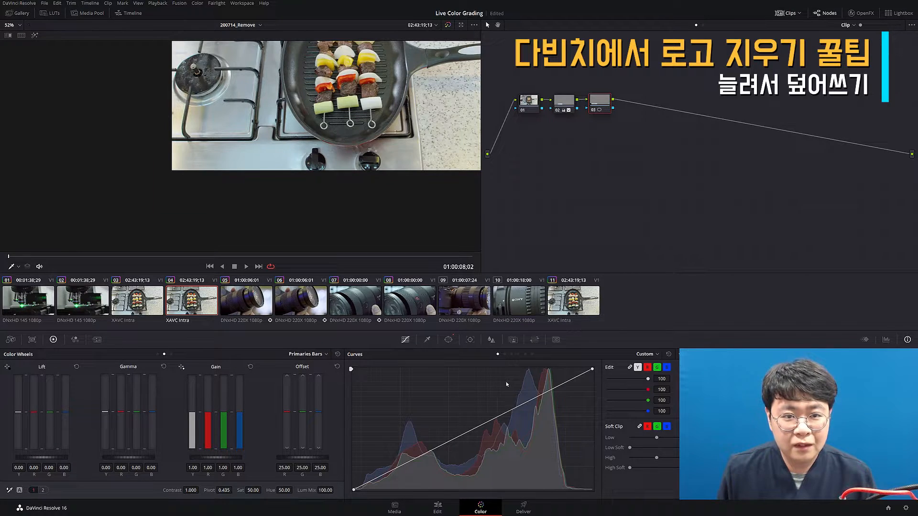
pyautogui.click(492, 340)
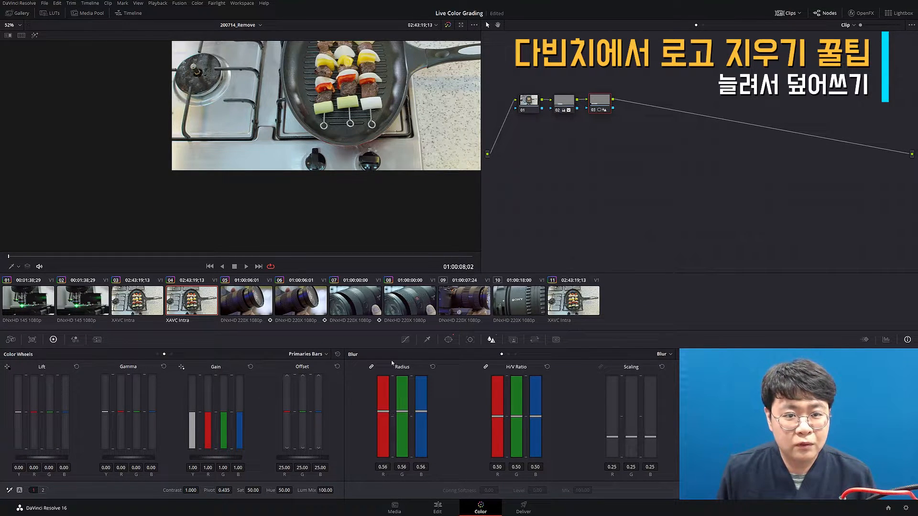
pyautogui.moveTo(305, 140); pyautogui.dragTo(289, 194)
pyautogui.hotkey('shift', 'z')
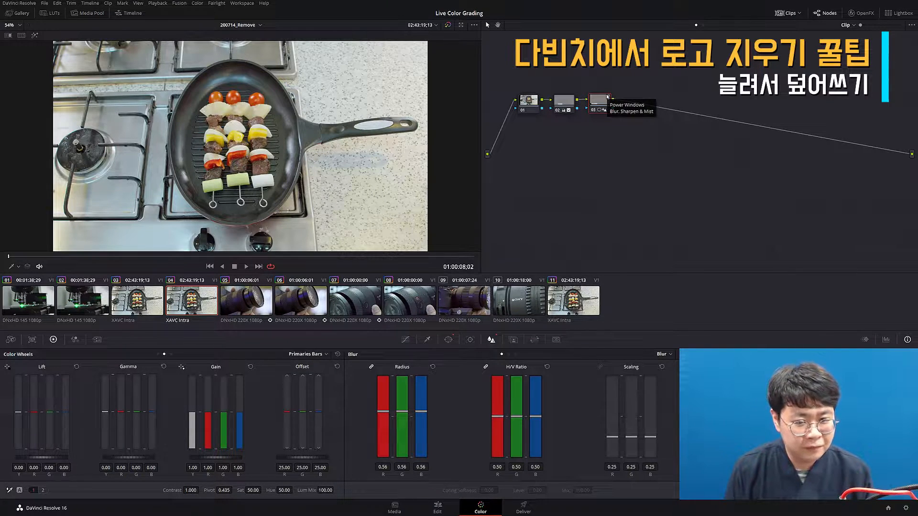
# Toggle the bypass of all grades to compare the retouched stove with the original, and examine the skewers in the frying pan up close.
pyautogui.hotkey('shift', 'd')
pyautogui.hotkey('shift', 'd')
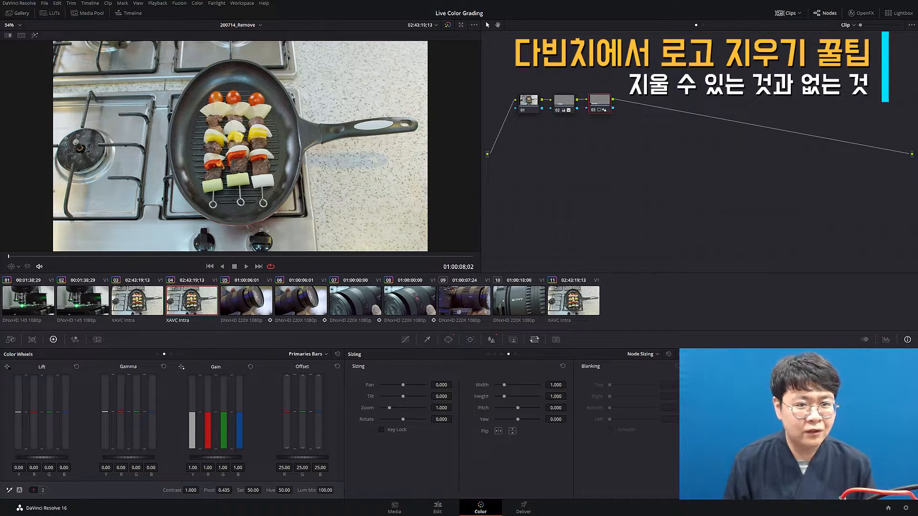
pyautogui.hotkey('shift', 'd')
pyautogui.hotkey('shift', 'd')
pyautogui.hotkey('shift', 'd')
pyautogui.hotkey('shift', 'd')
pyautogui.hotkey('shift', 'd')
pyautogui.hotkey('shift', 'd')
pyautogui.hotkey('shift', 'd')
pyautogui.hotkey('shift', 'd')
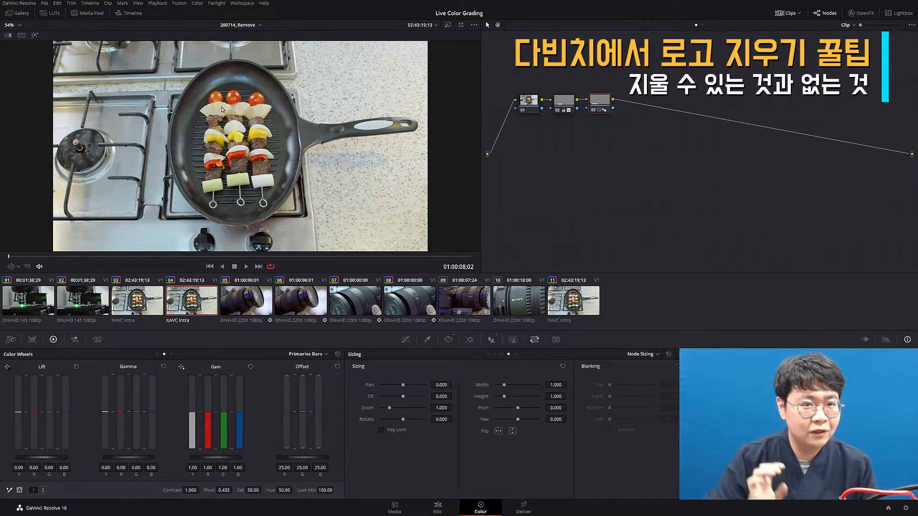
pyautogui.scroll(5, 221, 109)
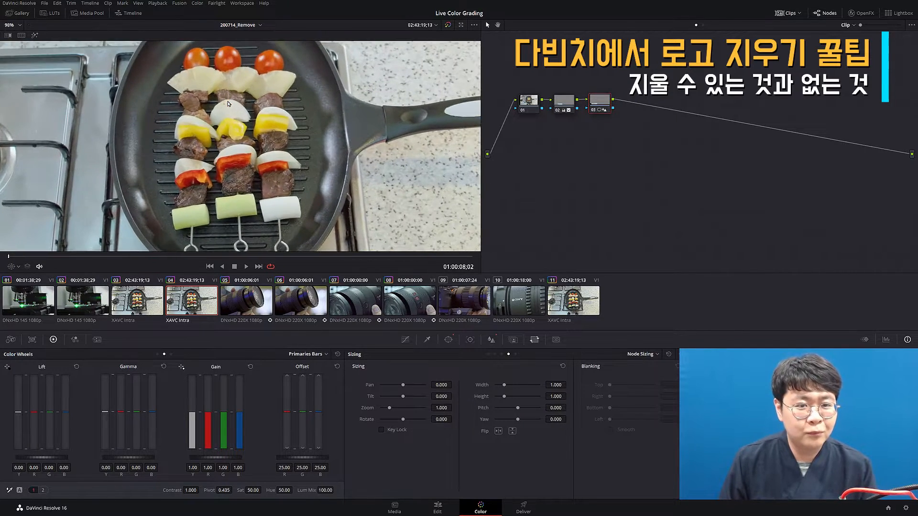
# Examine the tomatoes and pineapple at the skewer tips up close, and fit the whole frame back in the viewer.
pyautogui.moveTo(279, 95); pyautogui.dragTo(283, 190)
pyautogui.scroll(1, 285, 117)
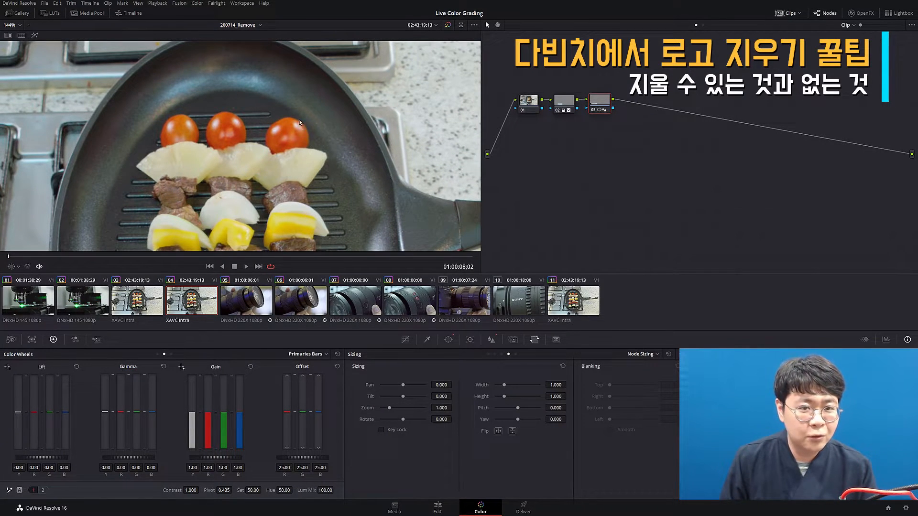
pyautogui.scroll(4, 259, 134)
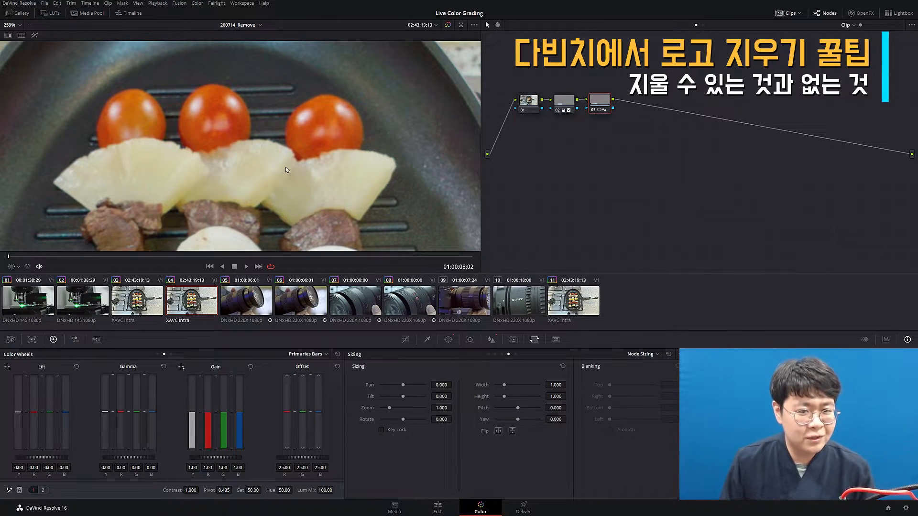
pyautogui.moveTo(341, 192); pyautogui.dragTo(339, 191)
pyautogui.hotkey('shift', 'z')
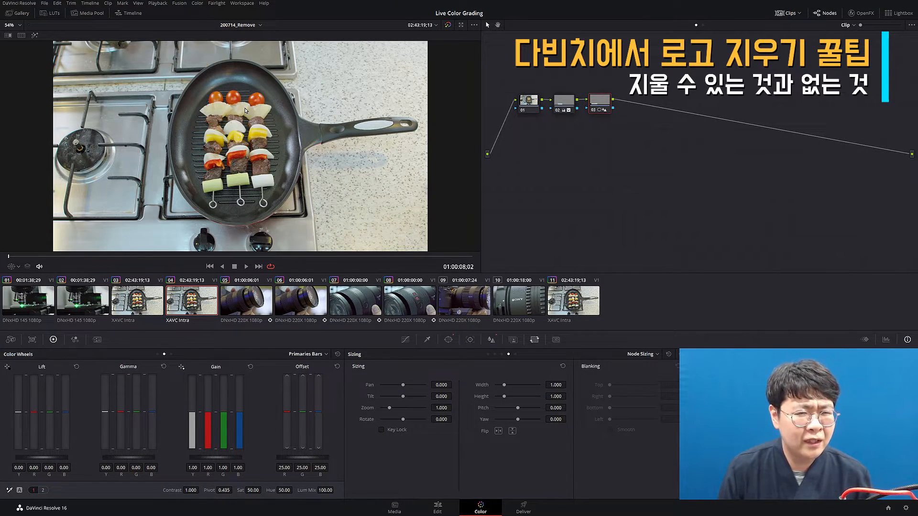
# Check which pages, including Fusion, are enabled for display in the workspace.
pyautogui.click(242, 4)
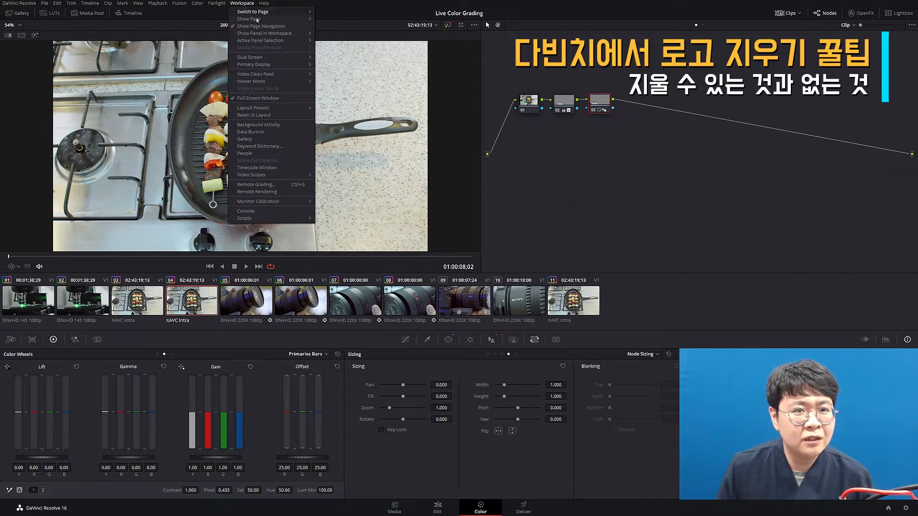
pyautogui.moveTo(254, 19)
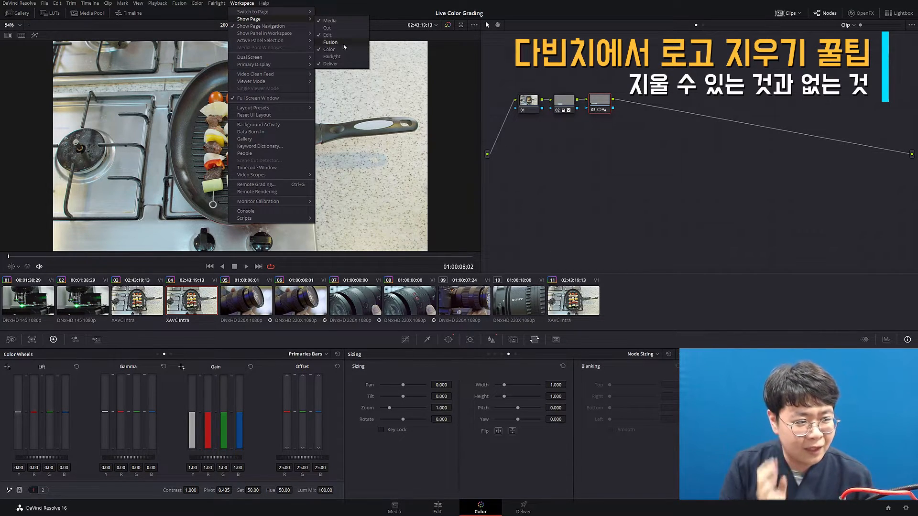
pyautogui.click(241, 3)
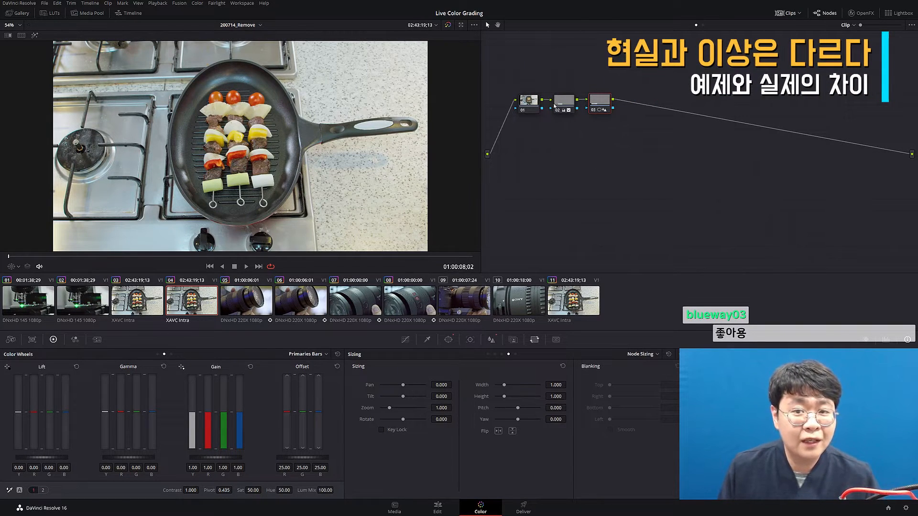
# Look through the example clips 05, 06, 04 and 02 on the Color page, ending on lens clip 07.
pyautogui.click(232, 302)
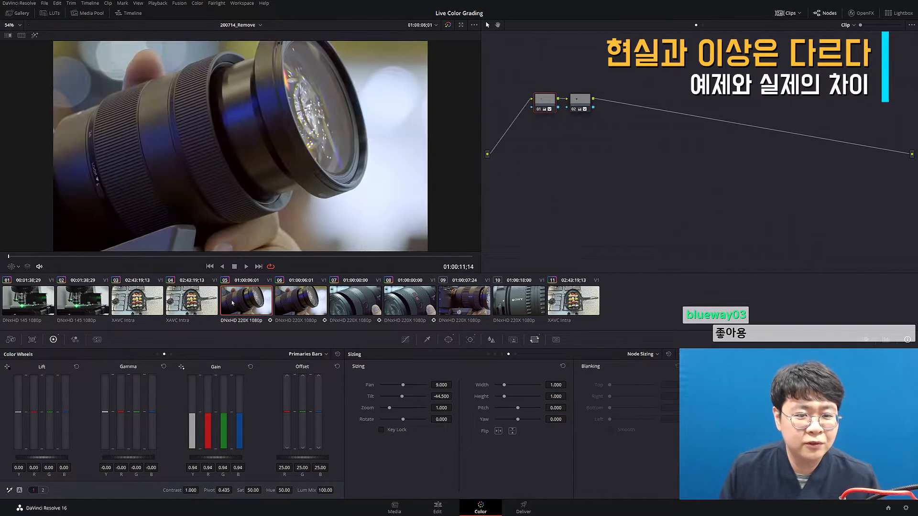
pyautogui.click(300, 301)
pyautogui.click(248, 301)
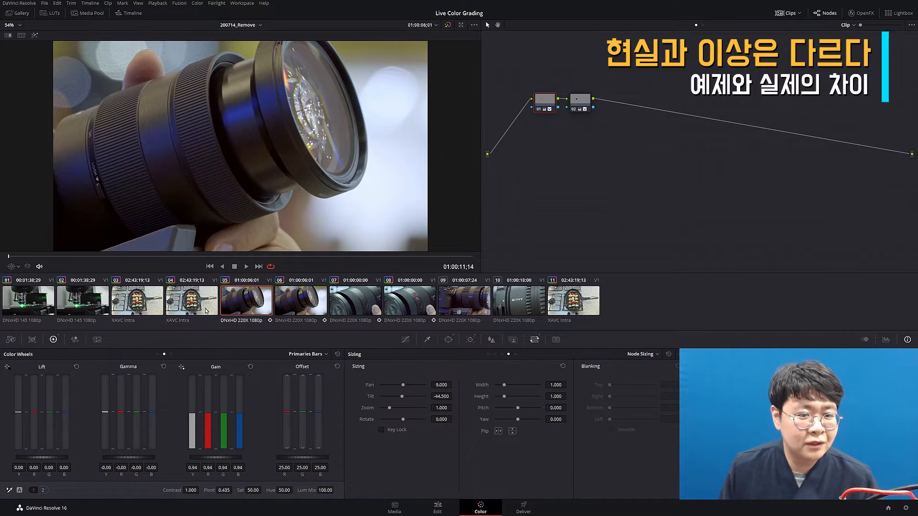
pyautogui.click(208, 311)
pyautogui.click(84, 311)
pyautogui.click(357, 302)
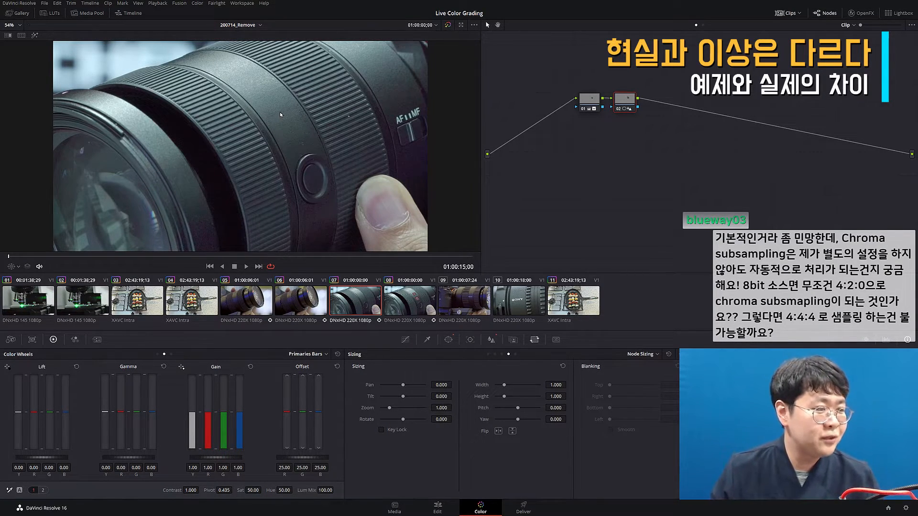
# Switch to the Deliver page and compare lens clips 05, 07, 09 and 10, ending on clip 09.
pyautogui.hotkey('shift', '8')
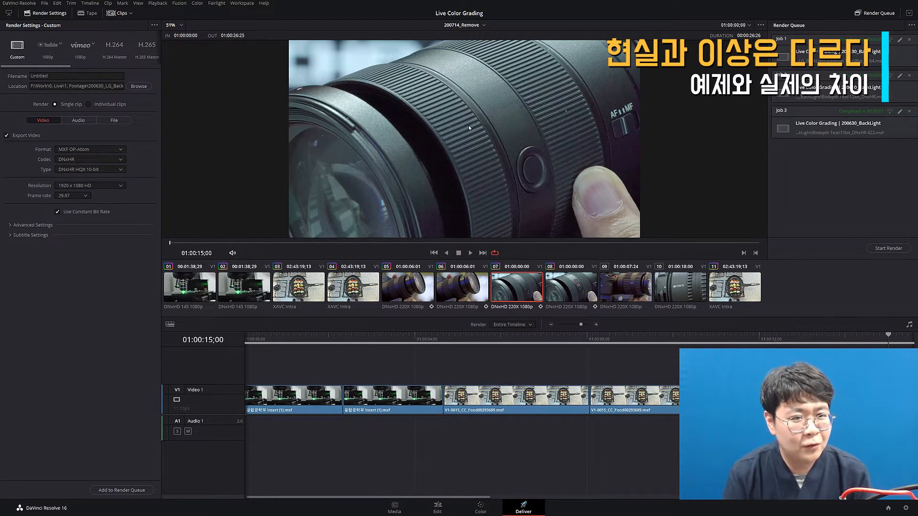
pyautogui.click(407, 288)
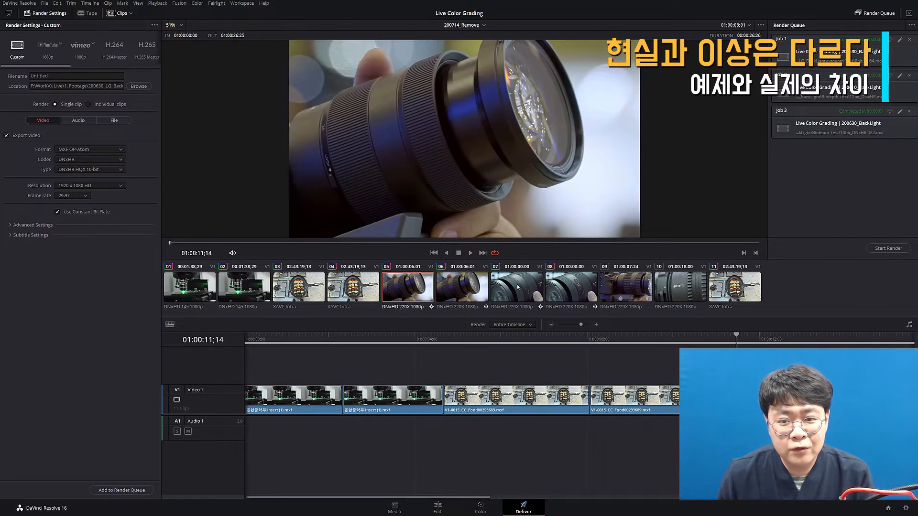
pyautogui.click(518, 286)
pyautogui.click(625, 287)
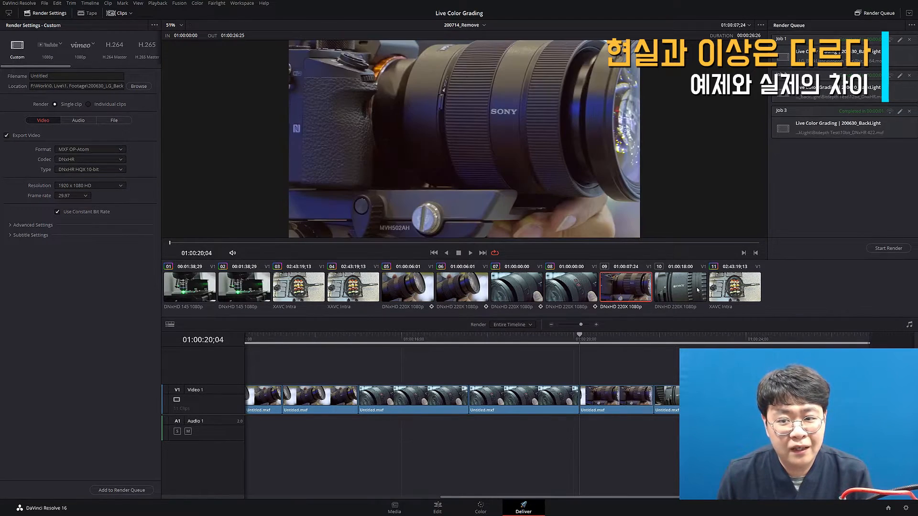
pyautogui.click(691, 289)
pyautogui.click(417, 283)
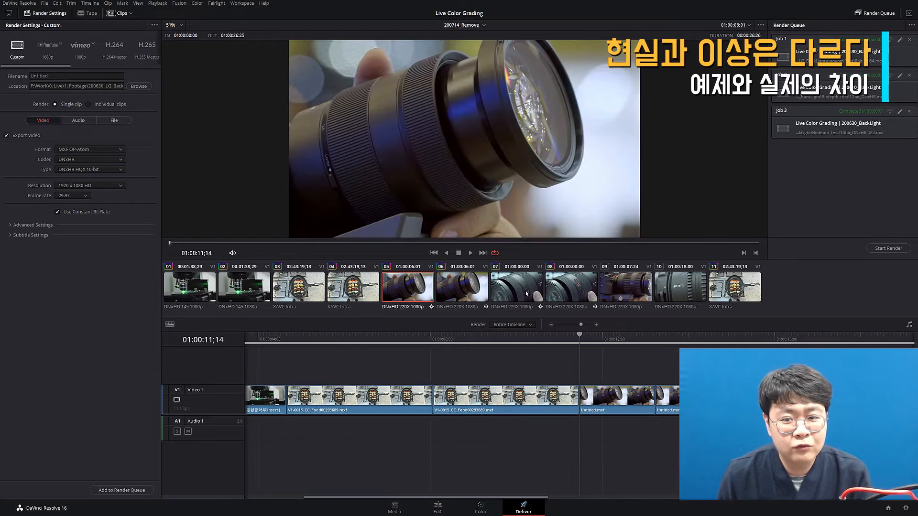
pyautogui.click(625, 286)
pyautogui.click(686, 292)
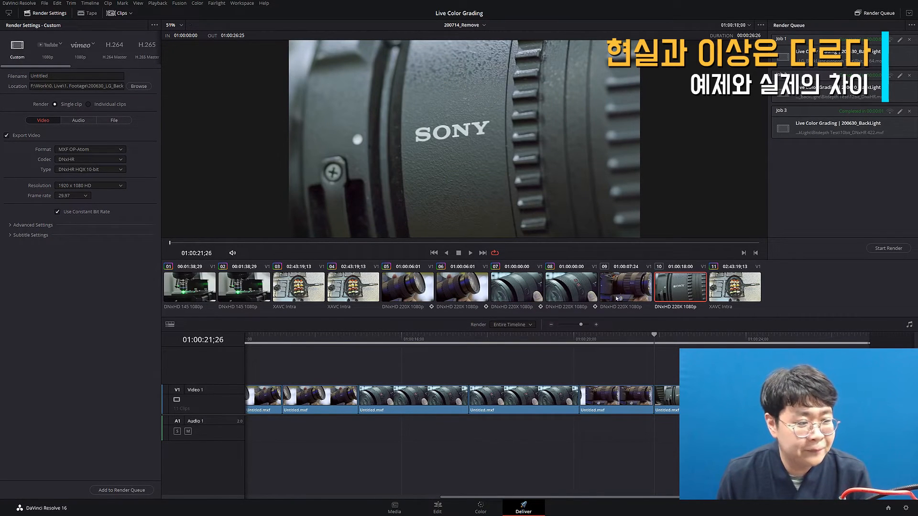
pyautogui.click(603, 296)
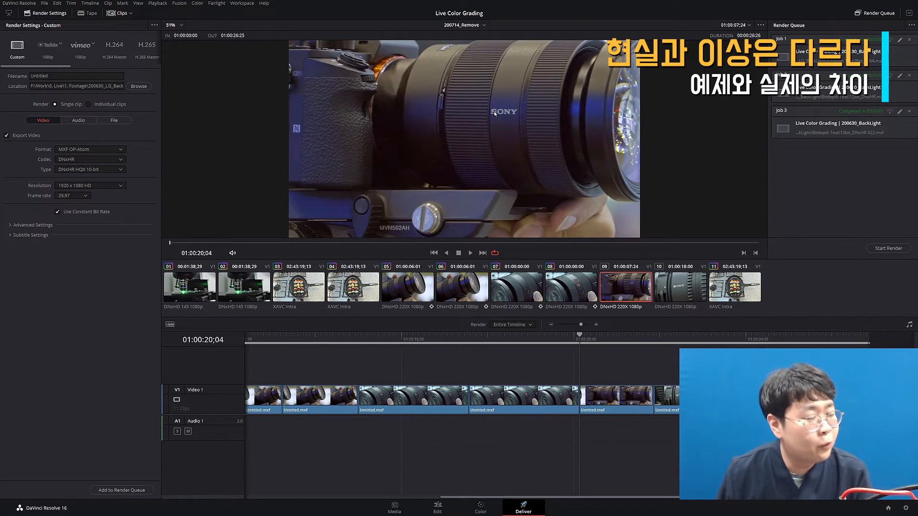
# Review clips 05, 07 and 10 once more, and open clip 09 with the SONY lens on the Color page.
pyautogui.click(416, 290)
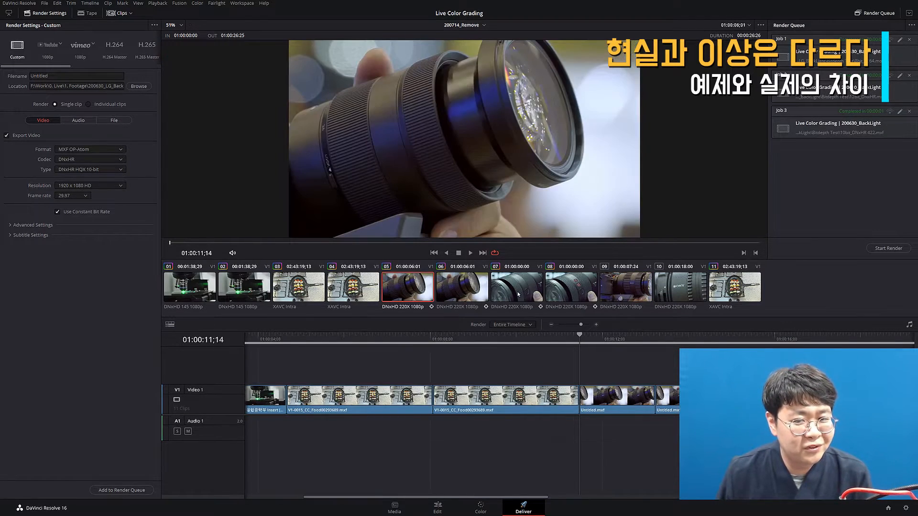
pyautogui.click(518, 293)
pyautogui.click(664, 295)
pyautogui.click(625, 298)
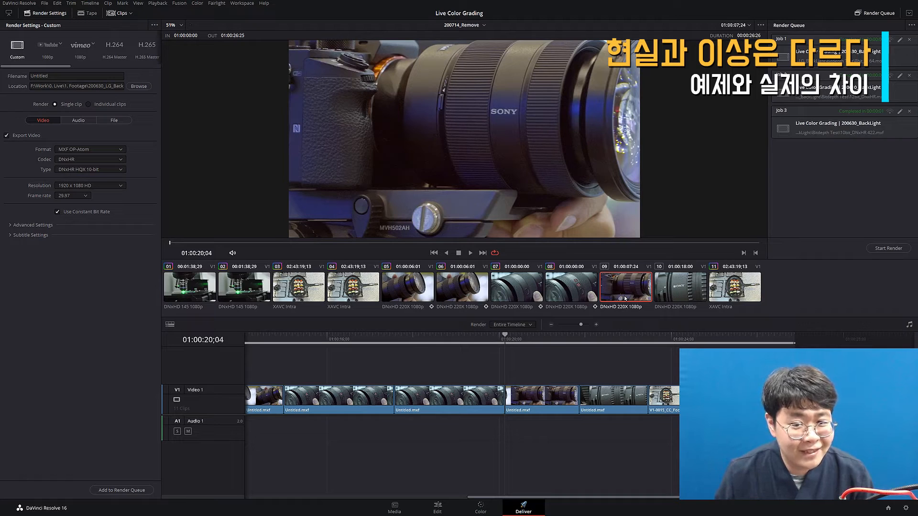
pyautogui.click(481, 508)
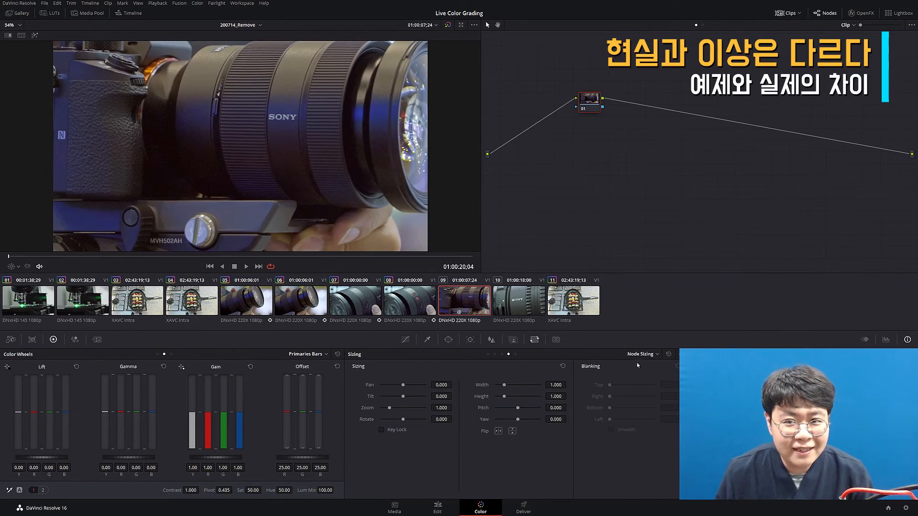